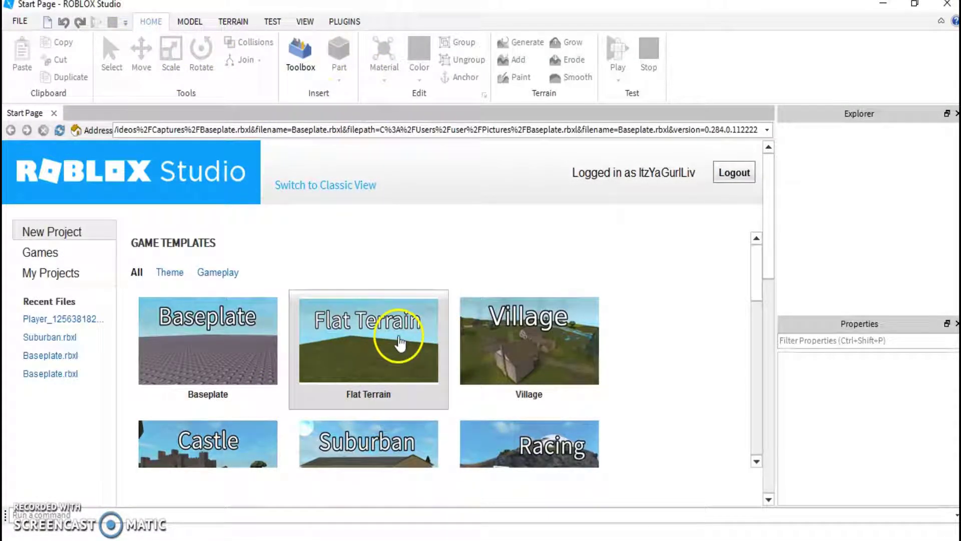
Step: Open the Gardevior Hotel (NEW) place from My Projects for editing
scroll(398, 341, "down", 2)
scroll(403, 325, "up", 1)
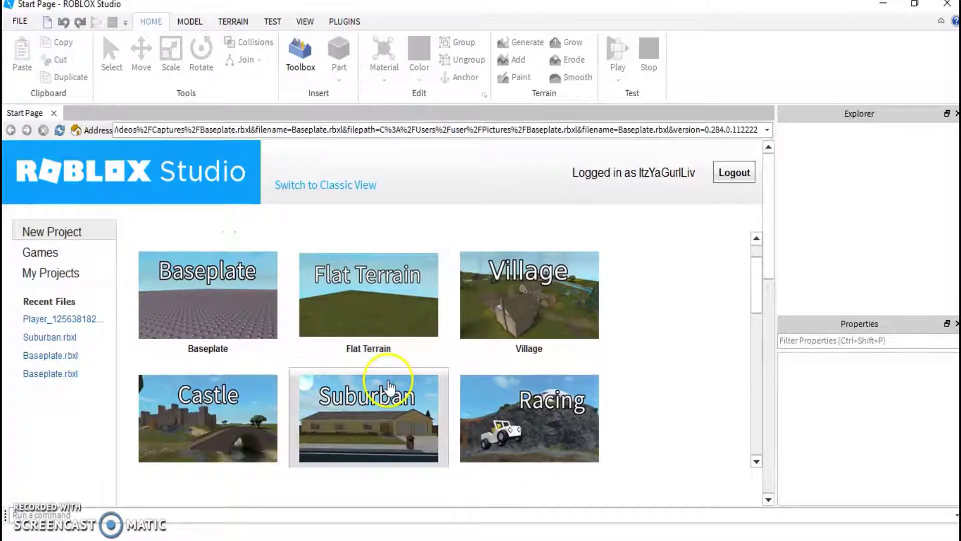
scroll(397, 369, "down", 1)
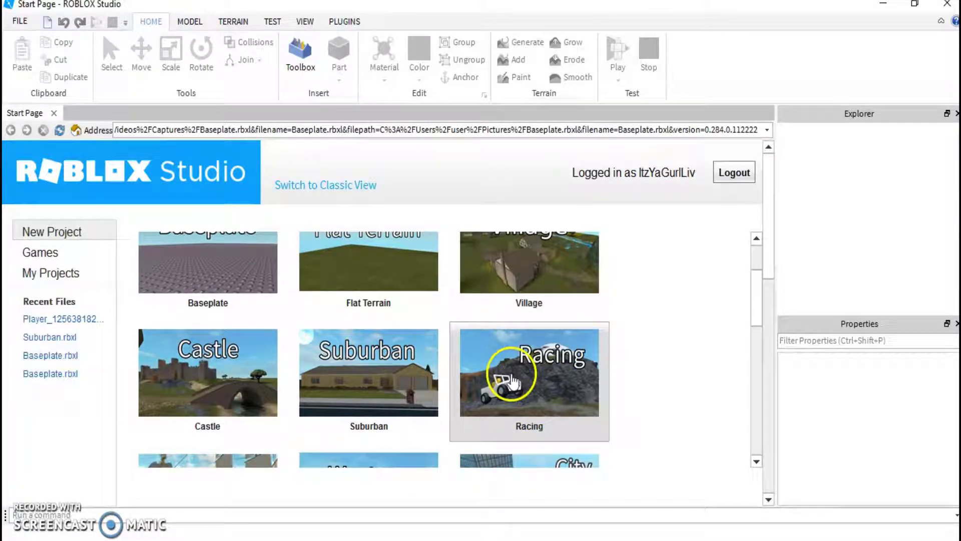
scroll(251, 277, "down", 2)
left_click(38, 273)
scroll(467, 369, "down", 5)
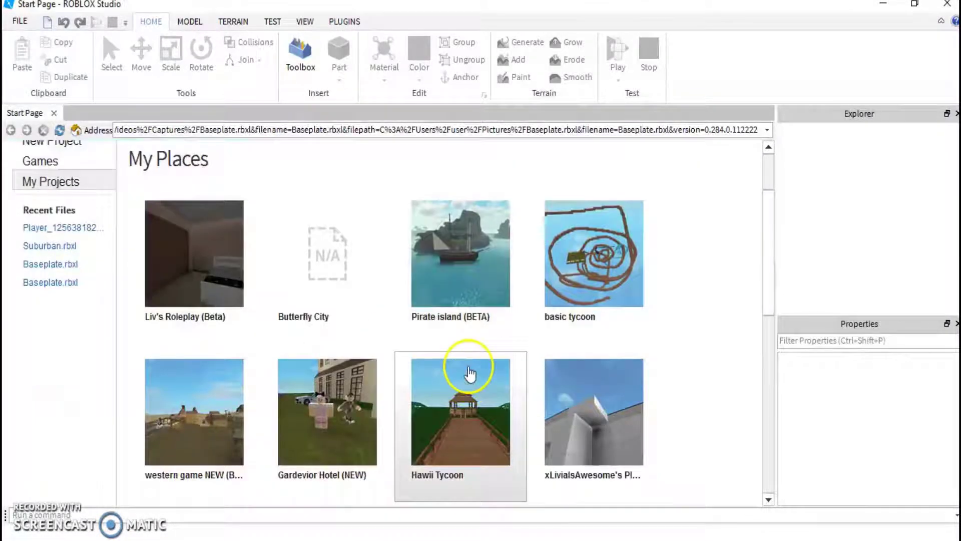
scroll(485, 350, "up", 4)
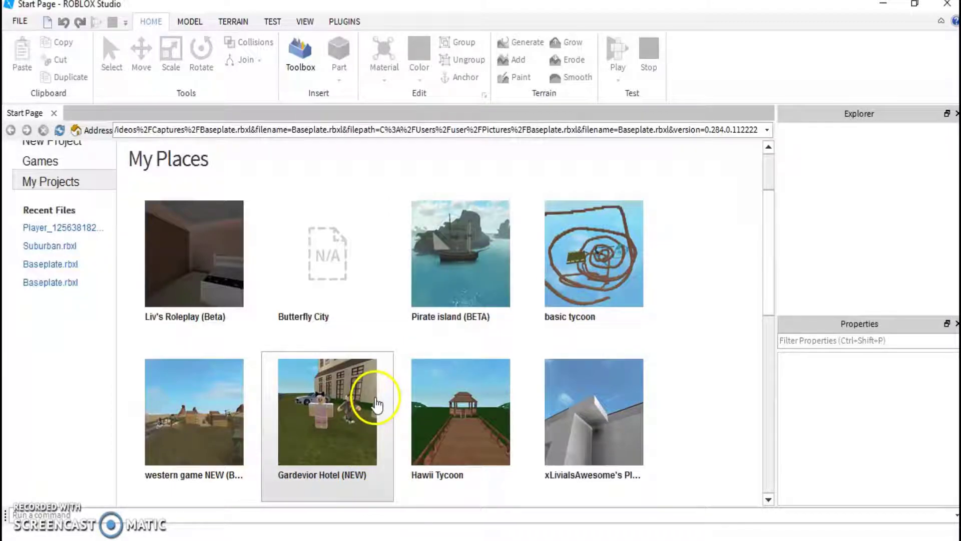
left_click(377, 438)
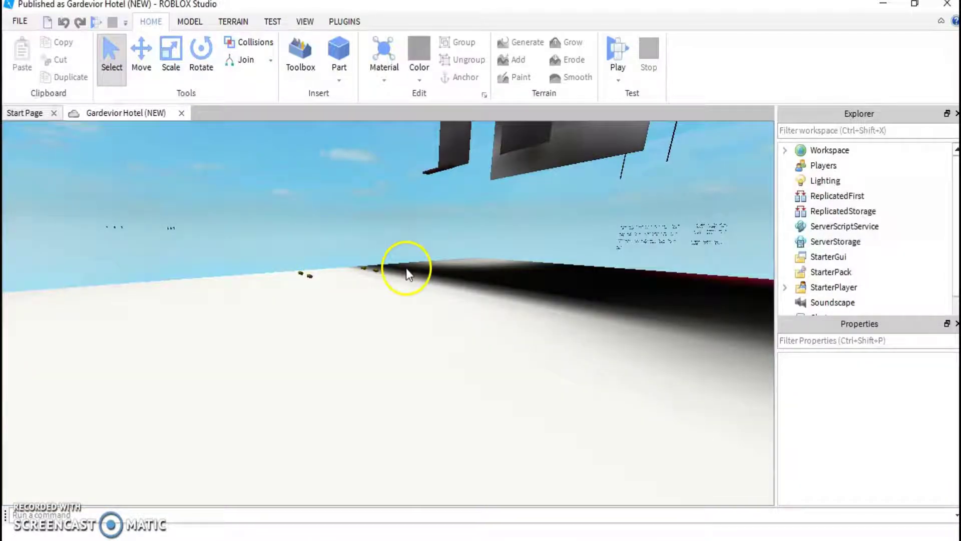
Step: Search the Toolbox models for "Kohl's Admin Infinite"
mouse_move(381, 317)
right_mouse_down()
mouse_move(350, 305)
mouse_move(381, 316)
right_mouse_up()
key("s")
key("w")
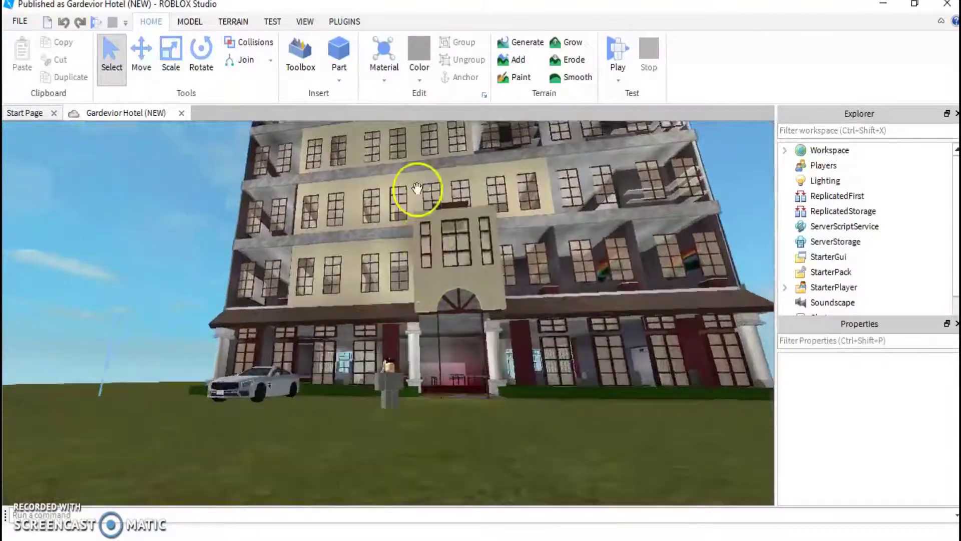
left_click(303, 48)
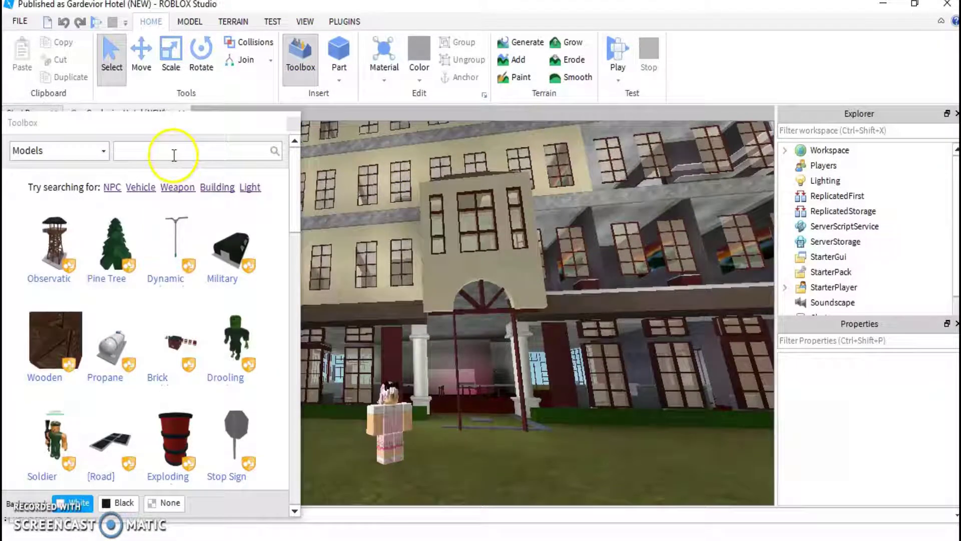
left_click(172, 148)
mouse_move(192, 297)
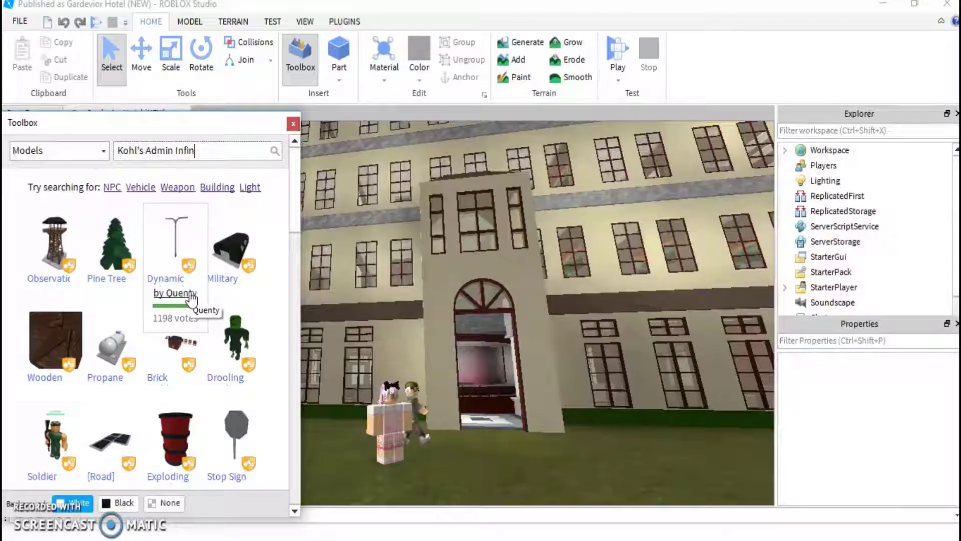
key("Return")
Step: Insert the Kohl's Admin Infinite model with the infinity-symbol thumbnail into the place and ungroup it
left_click(189, 283)
left_click(175, 442)
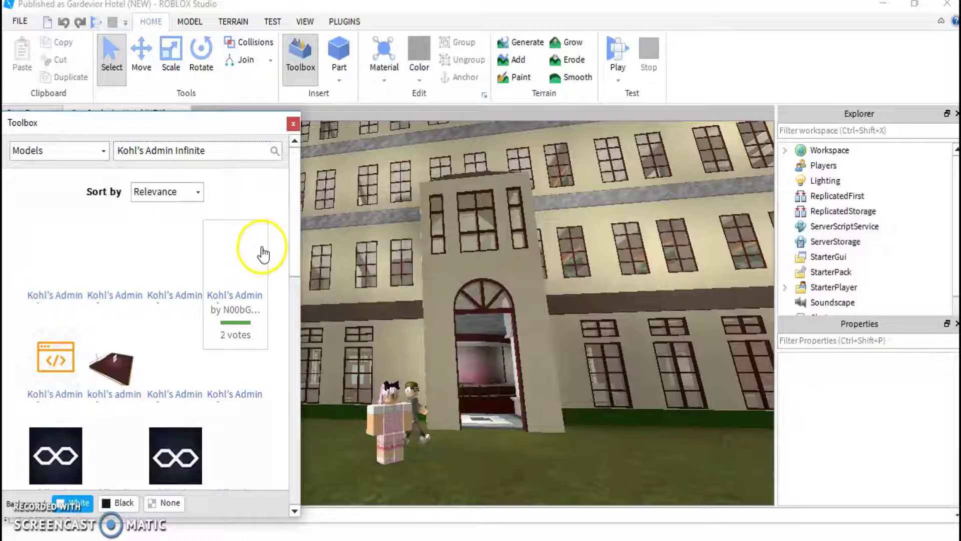
scroll(73, 261, "down", 3)
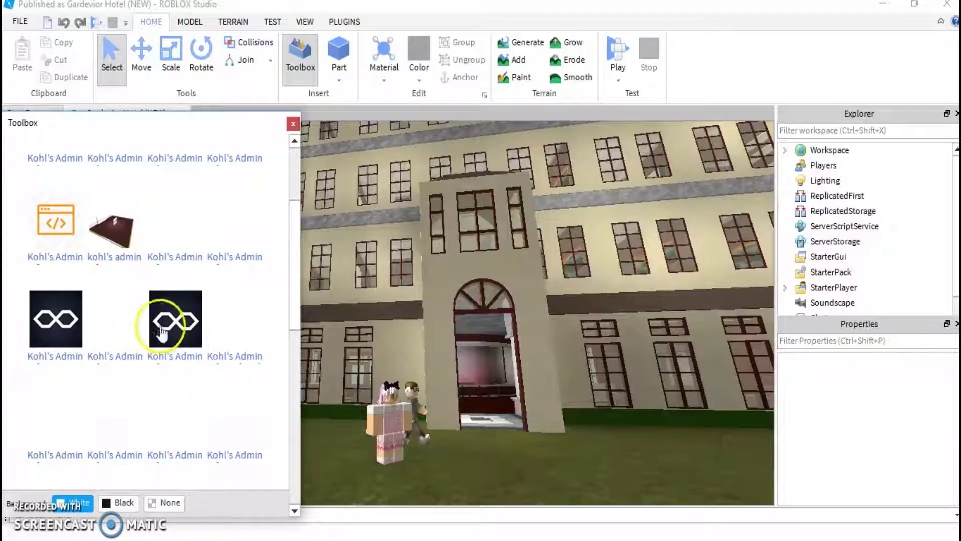
left_click(42, 332)
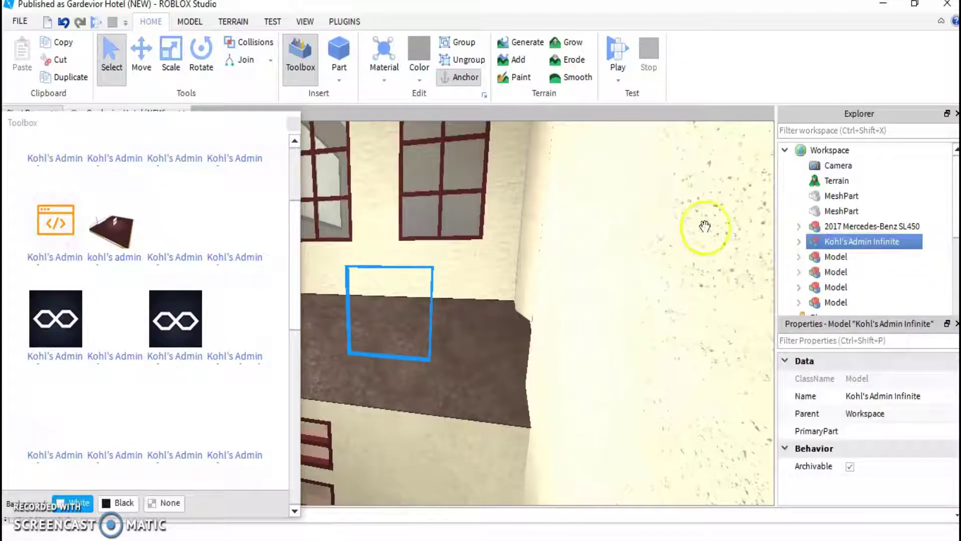
right_click(867, 248)
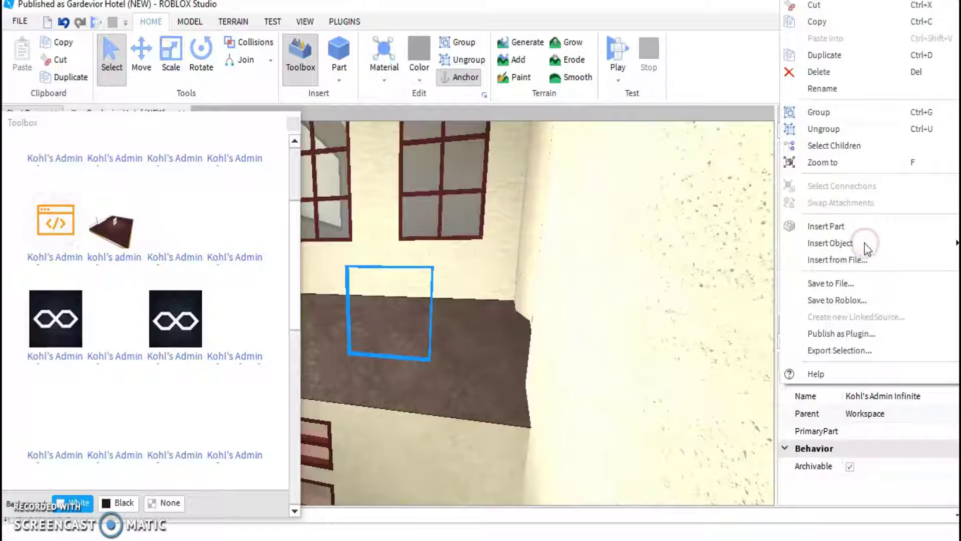
left_click(863, 125)
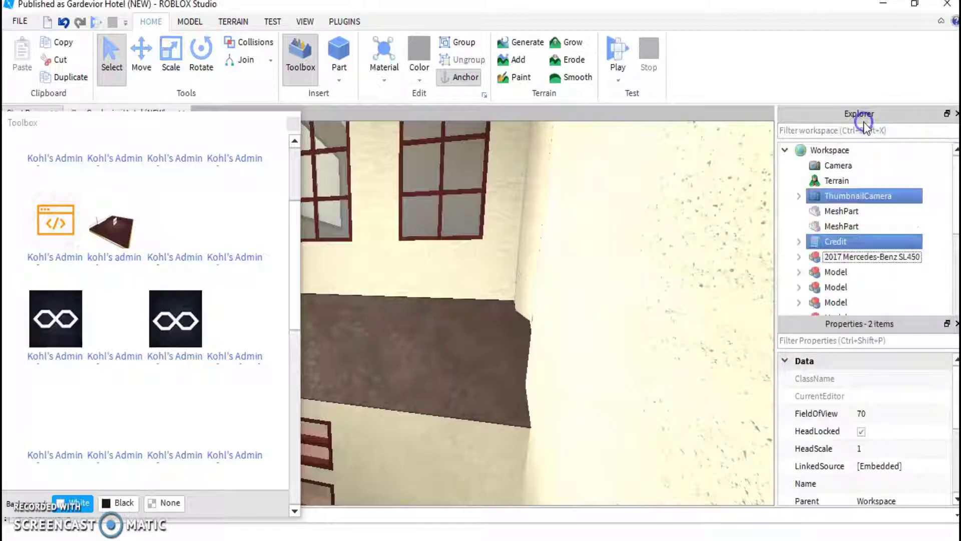
Step: Close the Gardevior Hotel (NEW) place and save its changes online
scroll(656, 307, "down", 3)
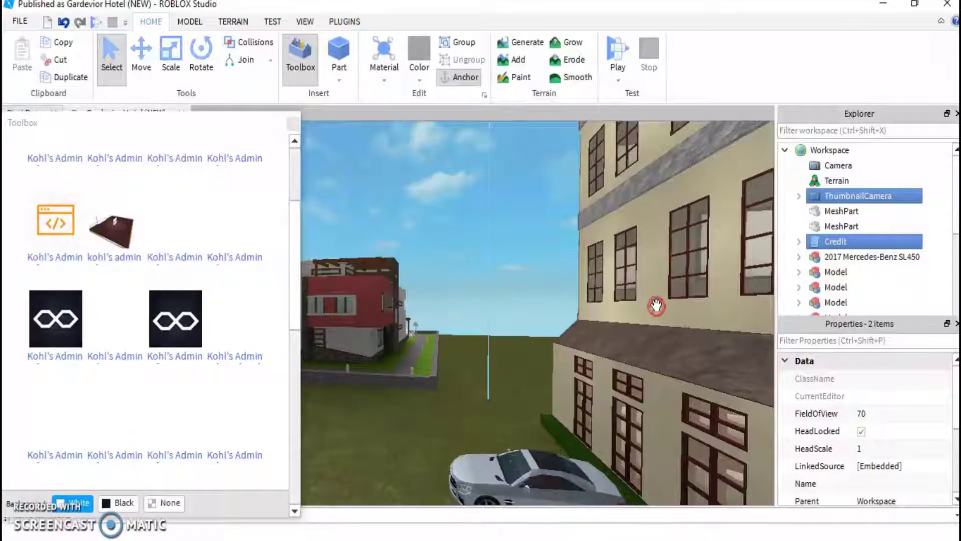
left_click(947, 7)
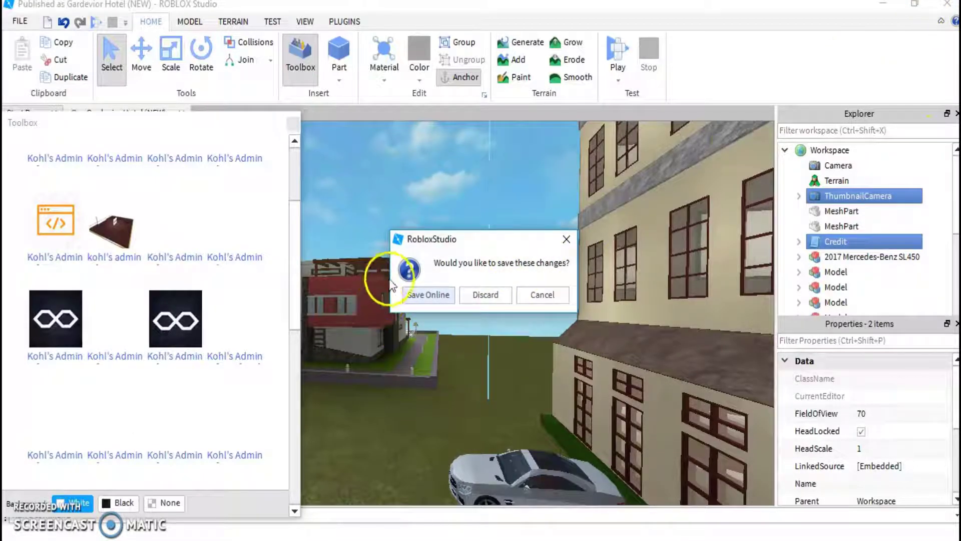
left_click(437, 296)
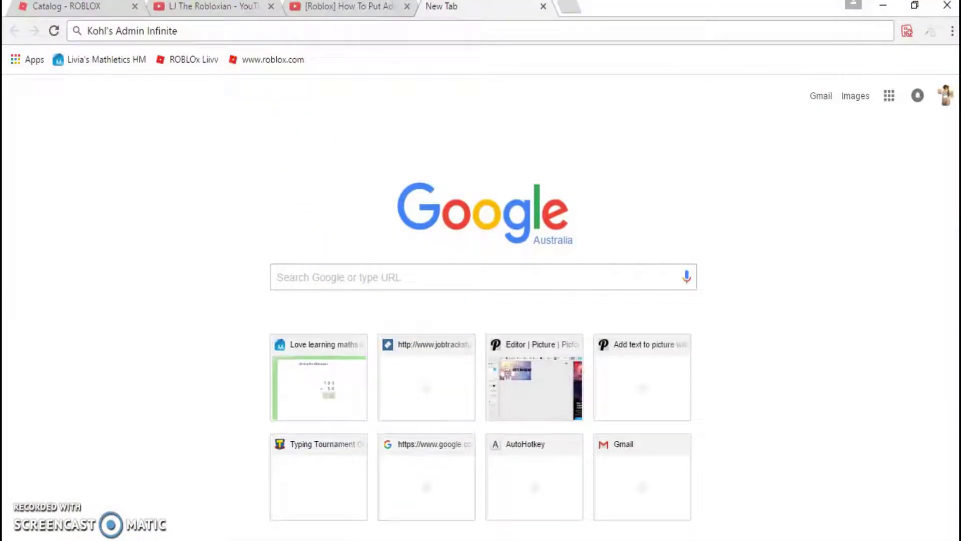
Step: In the web browser, open Gardevior Hotel (NEW) from the places on the ROBLOX Develop page and start playing it
left_click(100, 6)
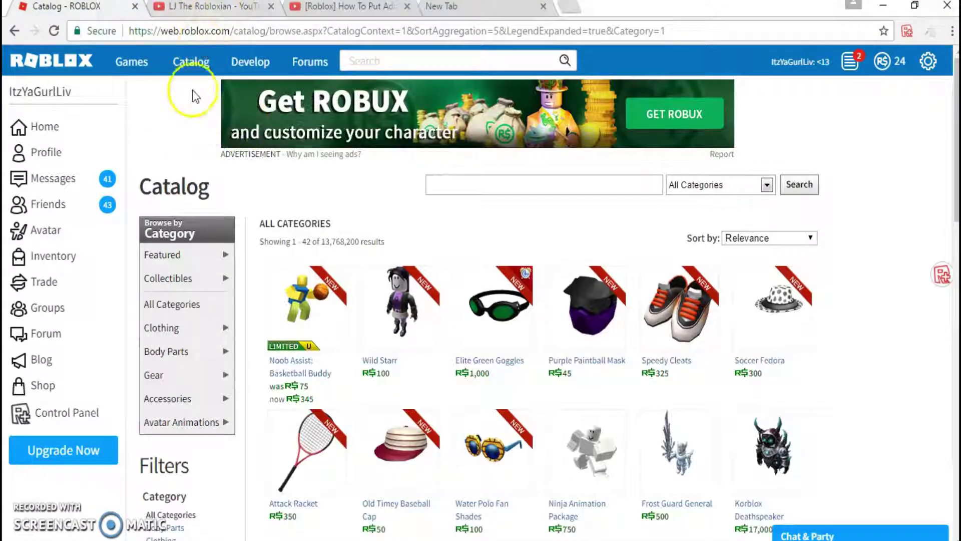
left_click(247, 72)
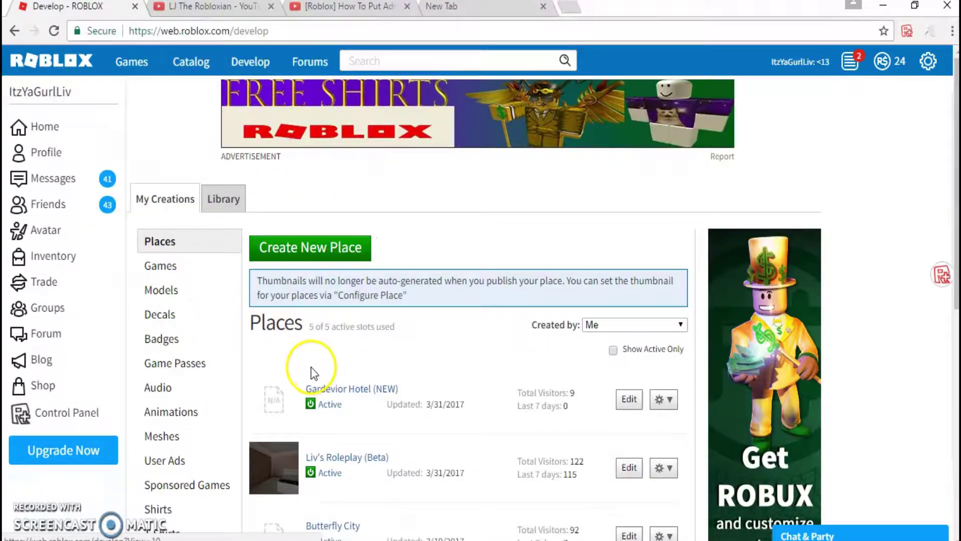
scroll(345, 365, "down", 5)
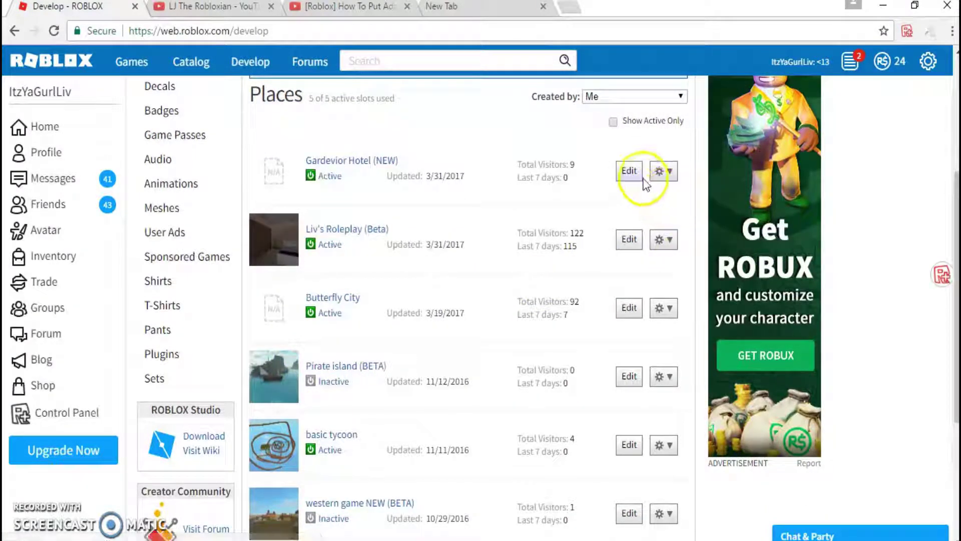
left_click(658, 171)
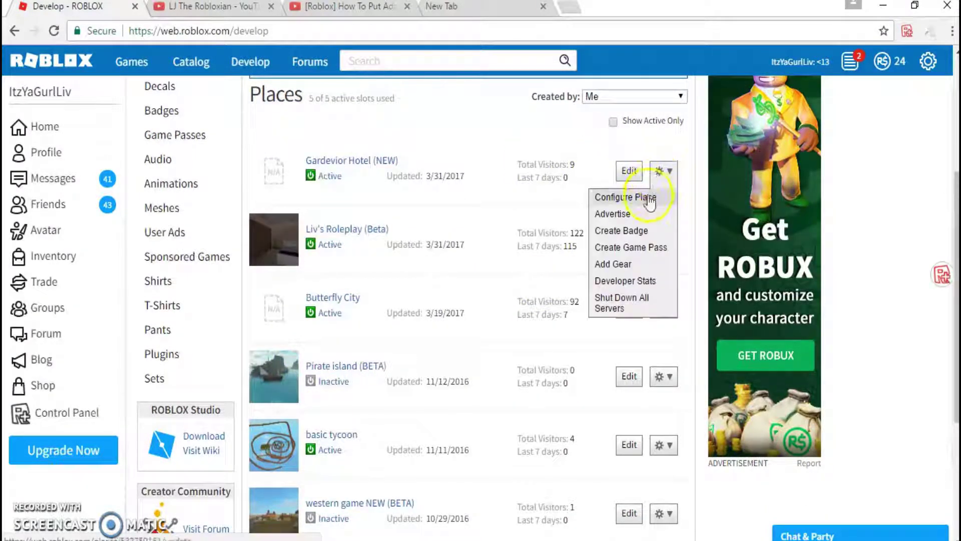
left_click(582, 149)
left_click(277, 175)
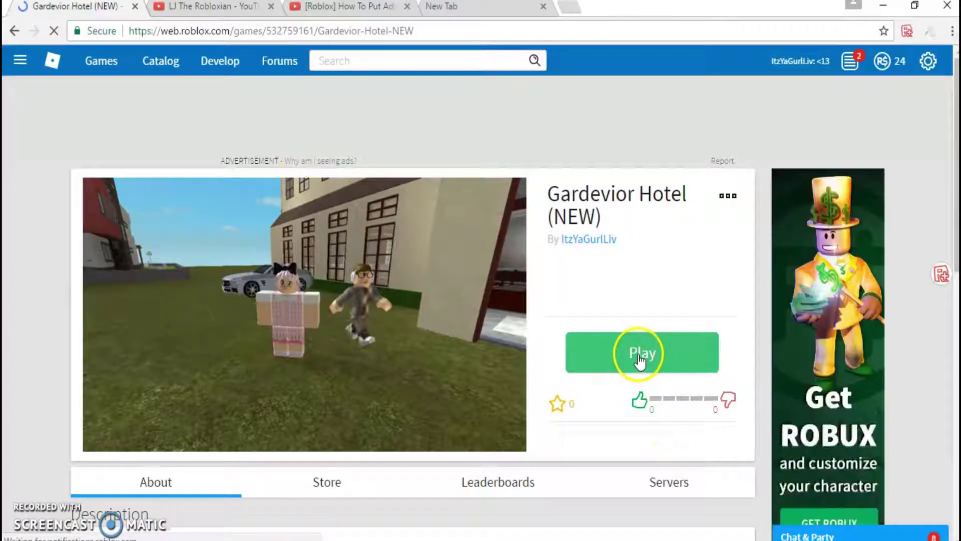
left_click(638, 349)
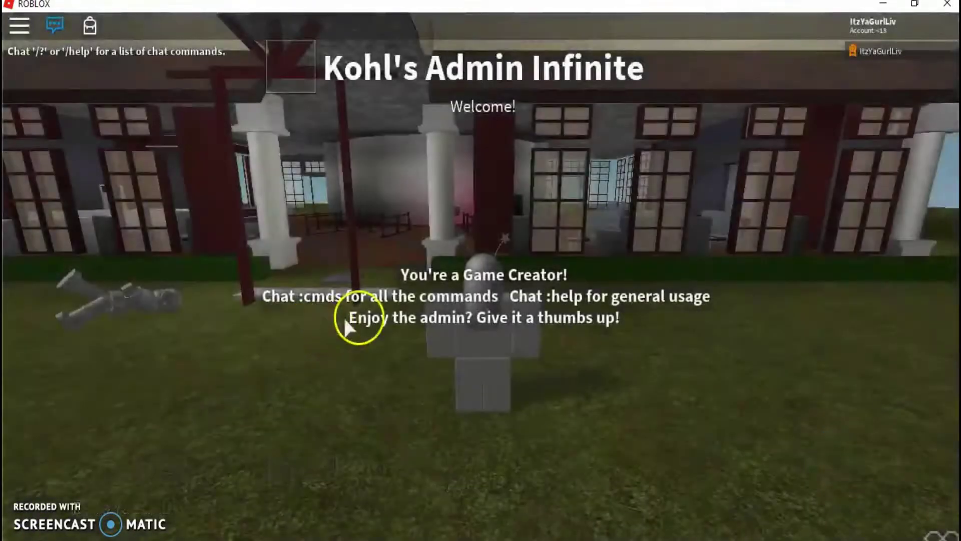
Step: Turn the avatar to face the camera in front of the hotel, then list the admin commands with the chat command ":cmds" and browse them
right_click_drag(439, 320, 440, 320)
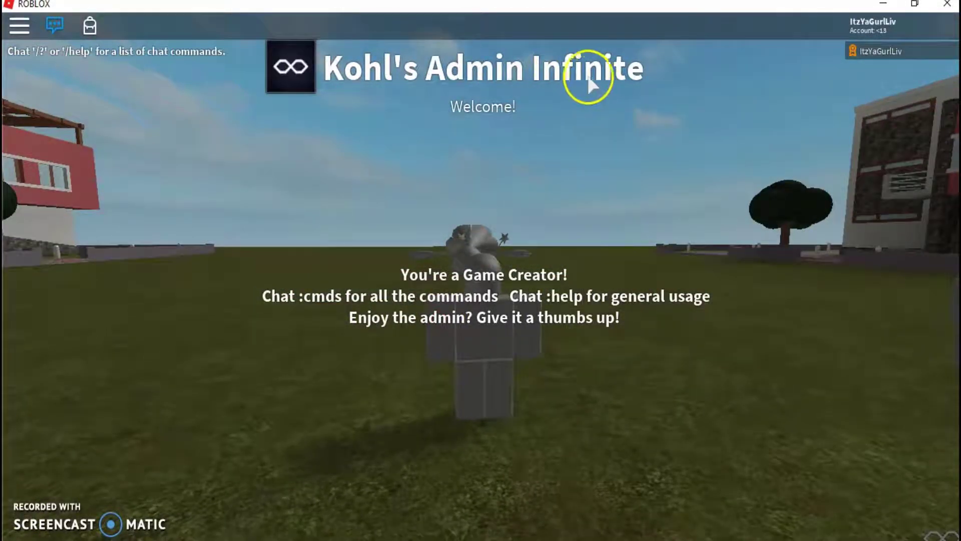
right_click_drag(435, 283, 434, 283)
key("w")
key("a")
key("s")
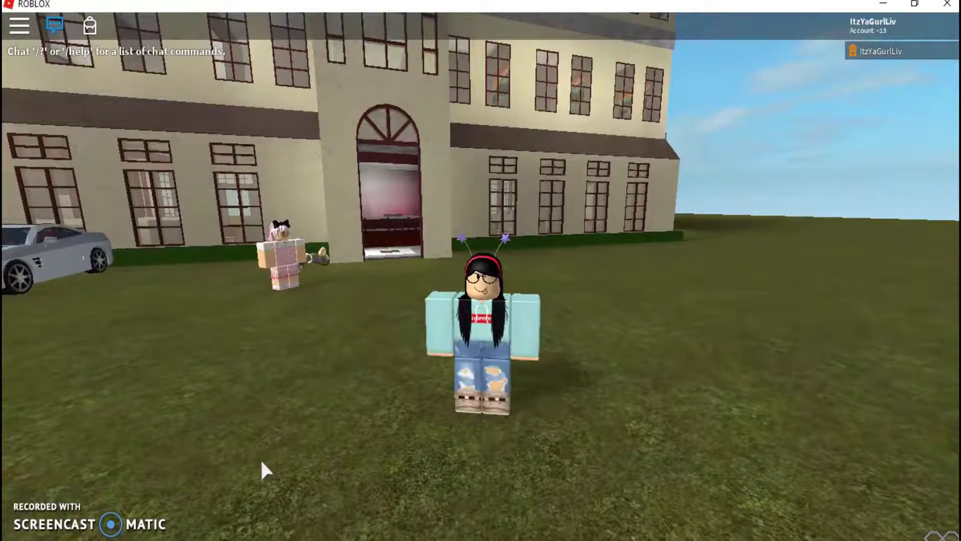
key("slash")
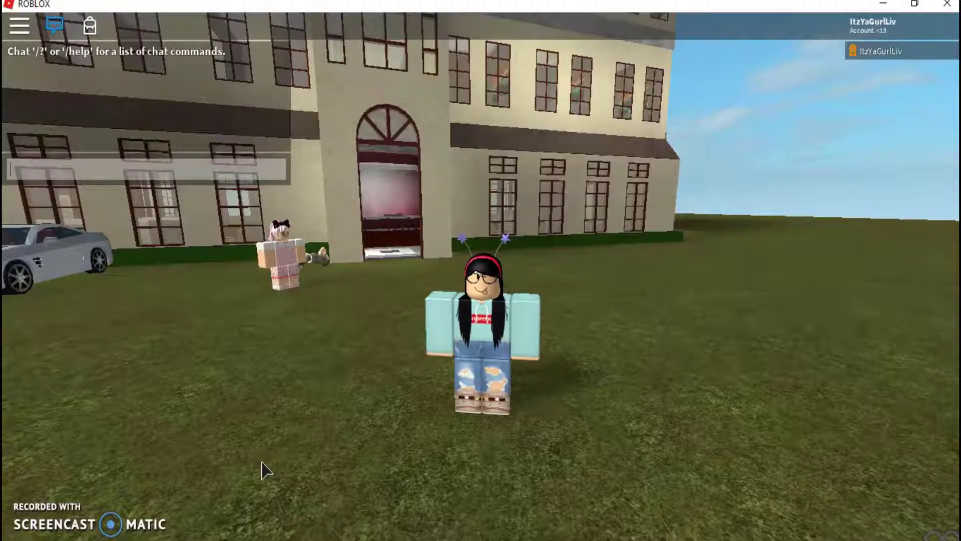
type(":cmds")
key("Return")
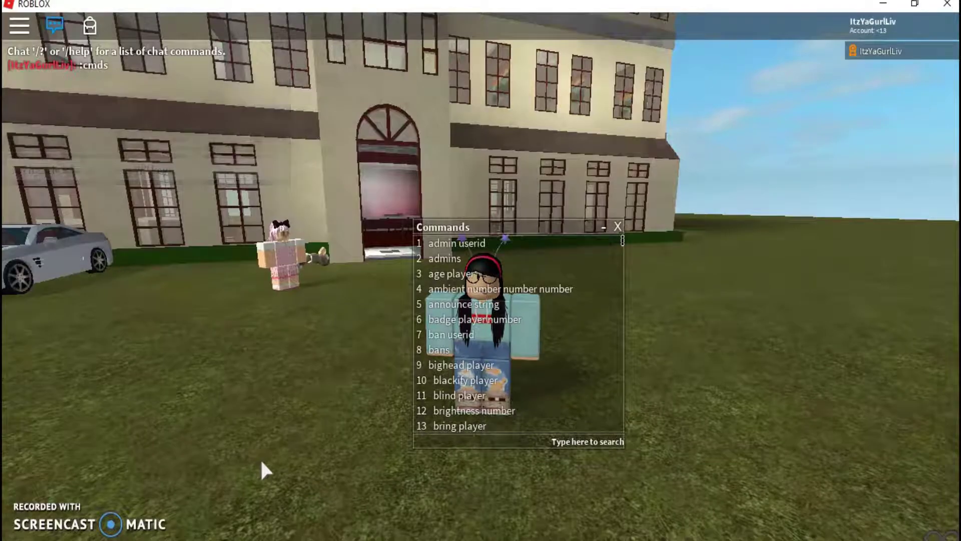
scroll(450, 353, "down", 10)
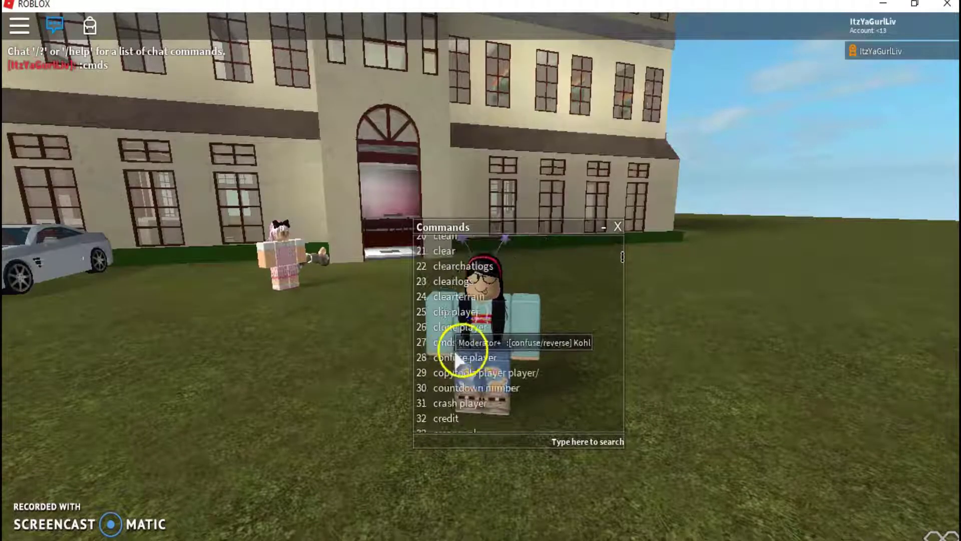
scroll(520, 357, "up", 10)
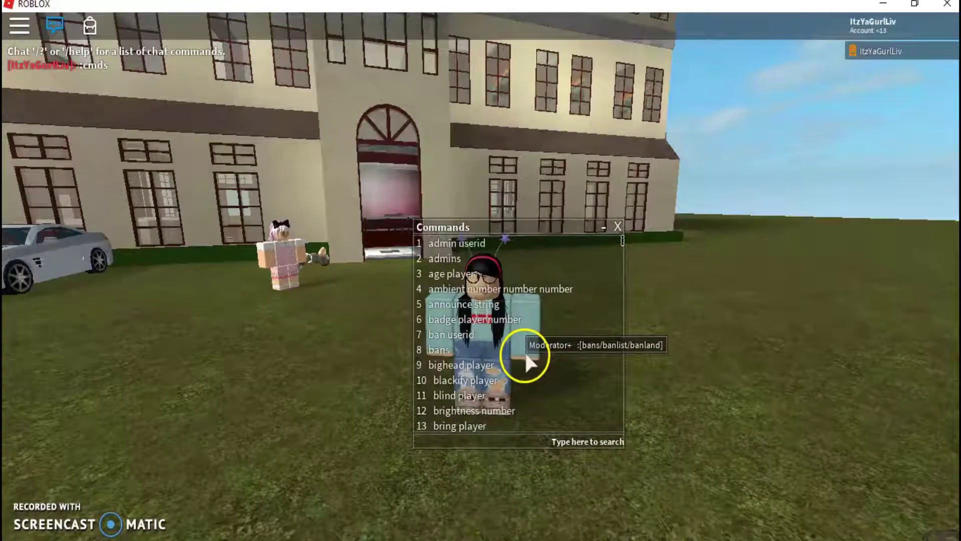
Step: Enlarge the own avatar's head by sending the chat command ":bighead me"
key("a")
key("s")
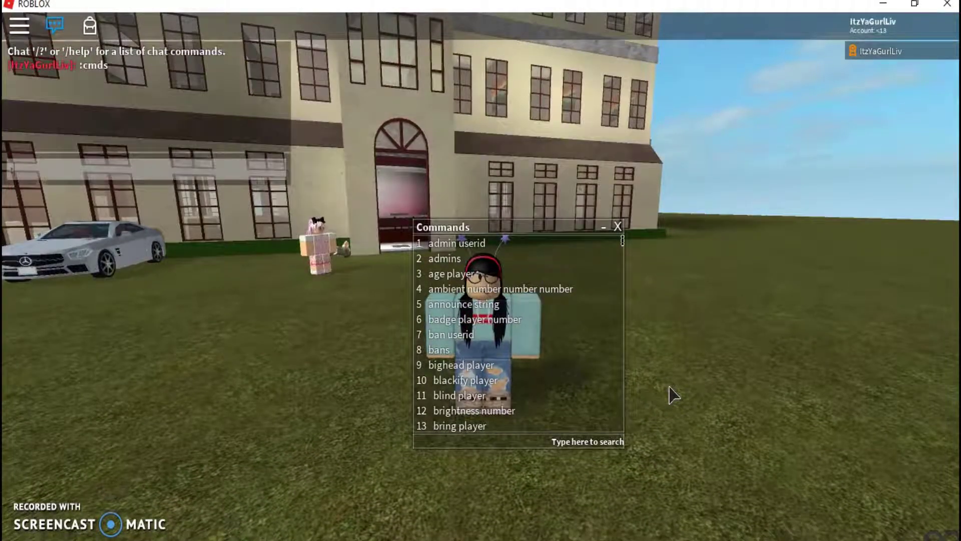
type(":bi")
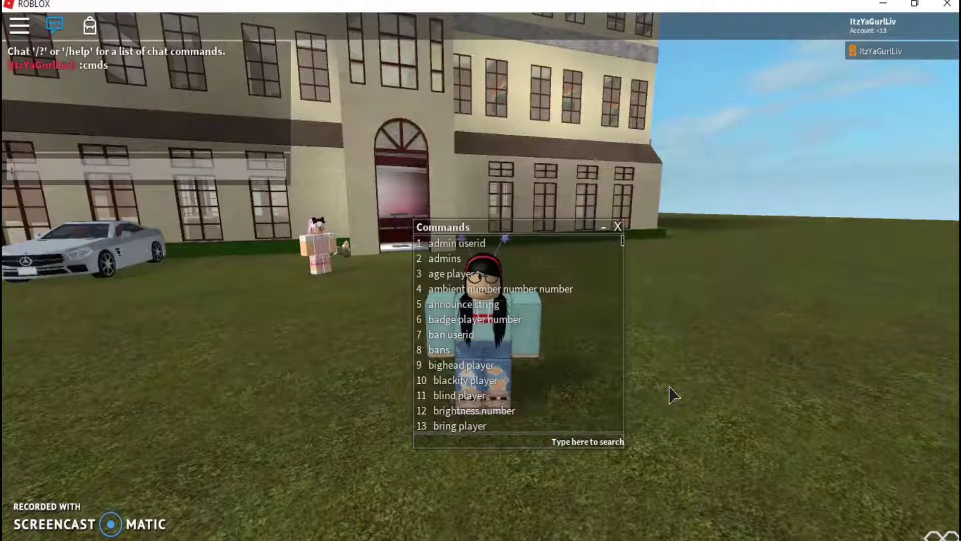
type("ghead me")
key("Return")
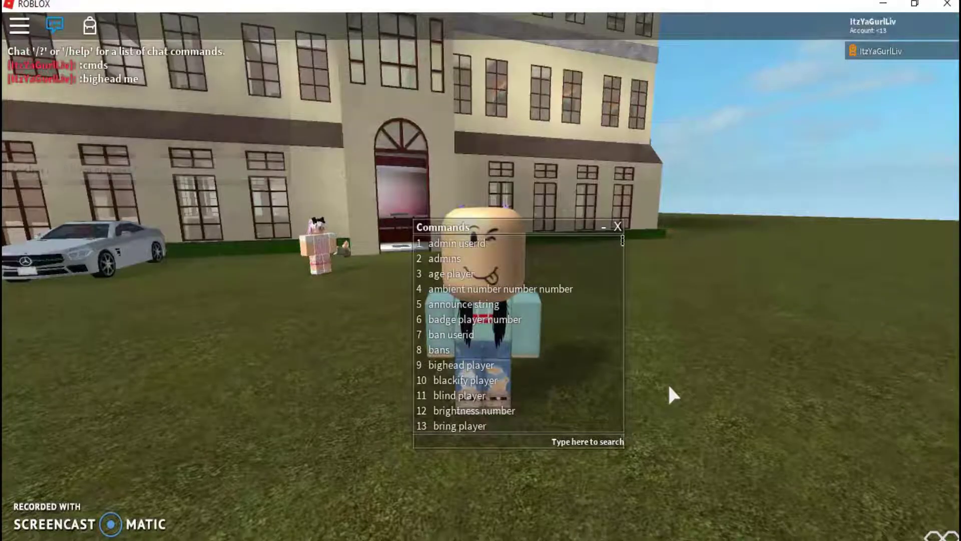
Step: Try to reverse the avatar's enlarged head by sending the chat command ":unbighead me"
key("slash")
type(":unbig")
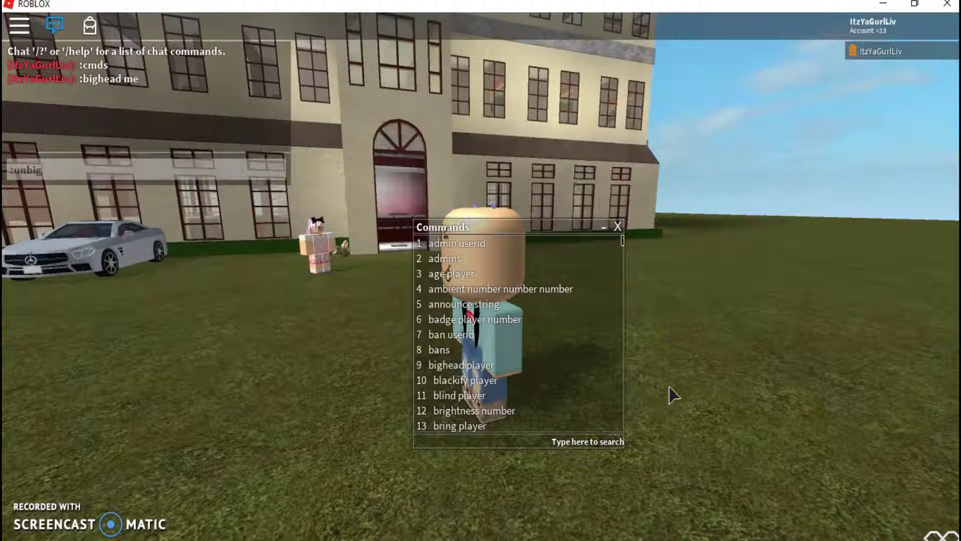
key("slash")
type(":unbighead me")
key("Return")
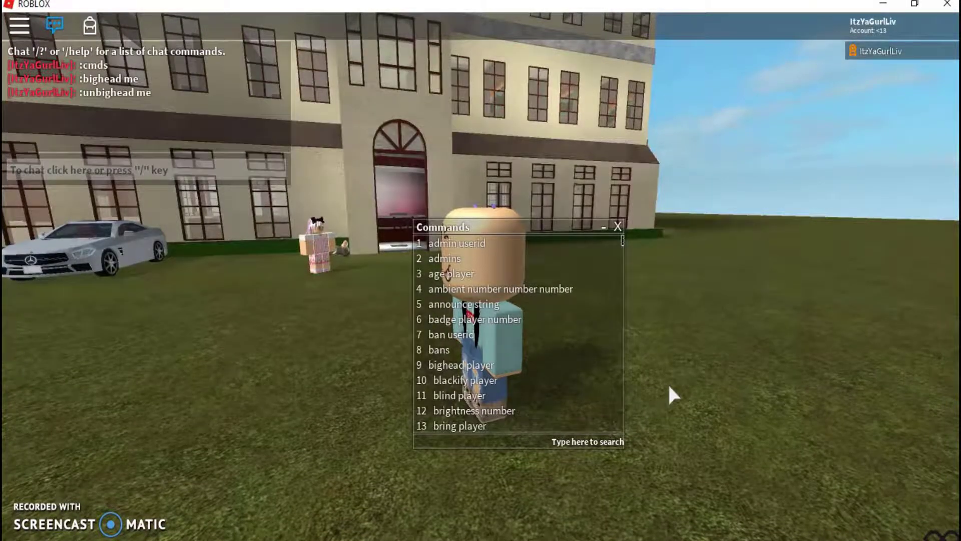
Step: Turn the avatar to face the camera and reset its enlarged head with the chat command ":refresh me"
key("s")
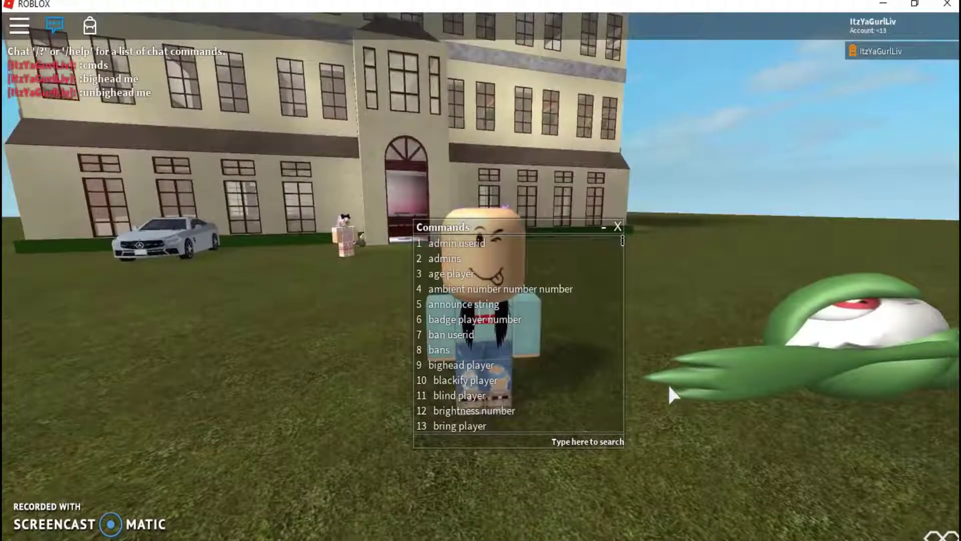
key("slash")
type(":refresh me")
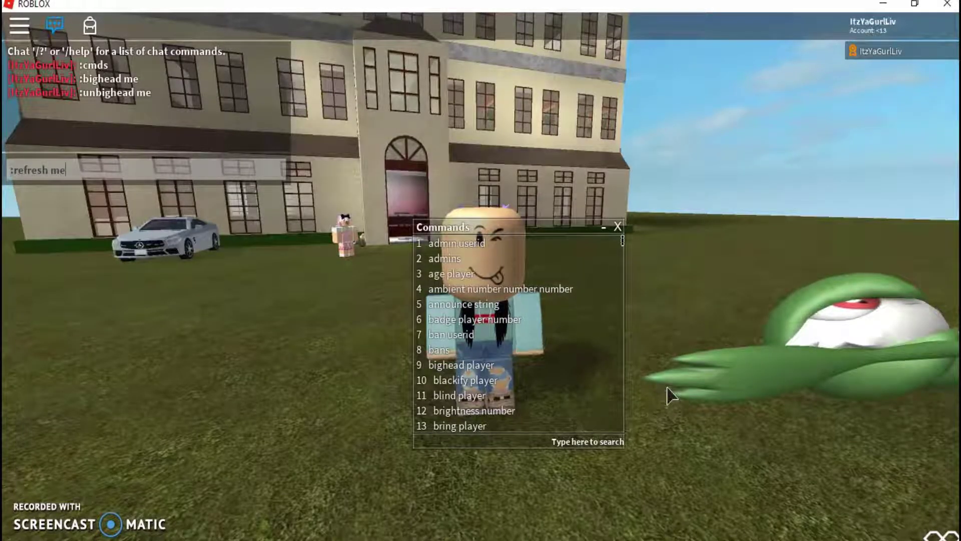
key("Return")
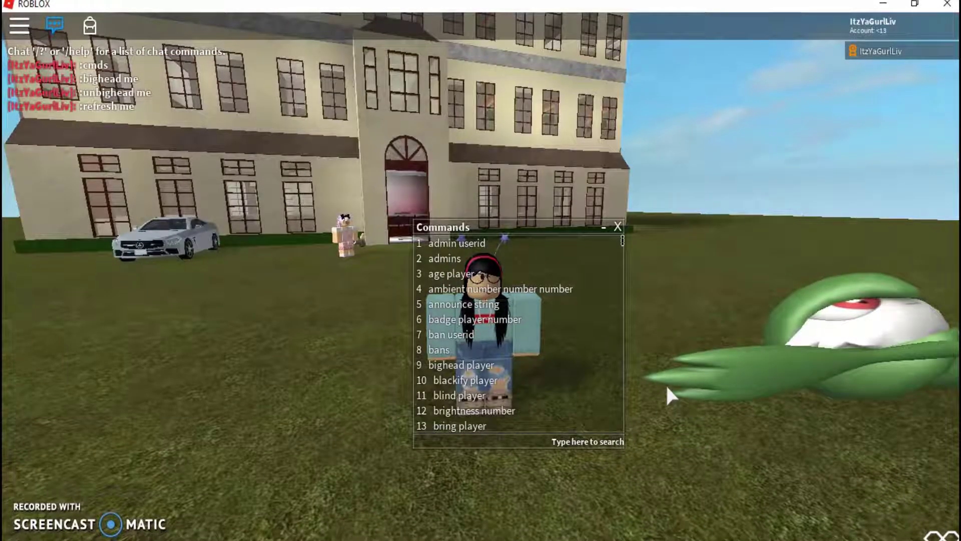
Step: Find the confuse command in the commands list, send ":confuse me" in the chat and test the avatar's movement
key("s")
scroll(555, 315, "down", 6)
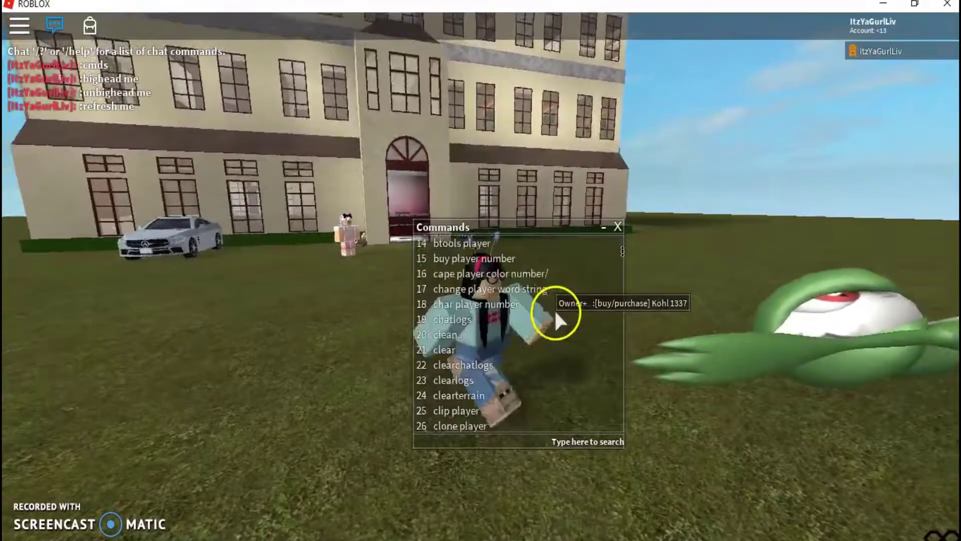
scroll(555, 309, "down", 1)
left_click(572, 440)
key("slash")
type(":con")
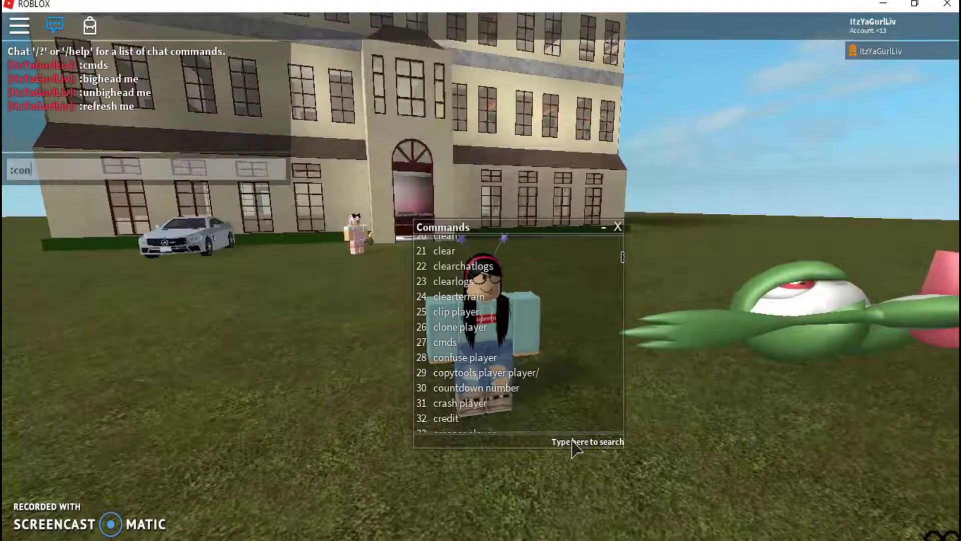
type("fuse m")
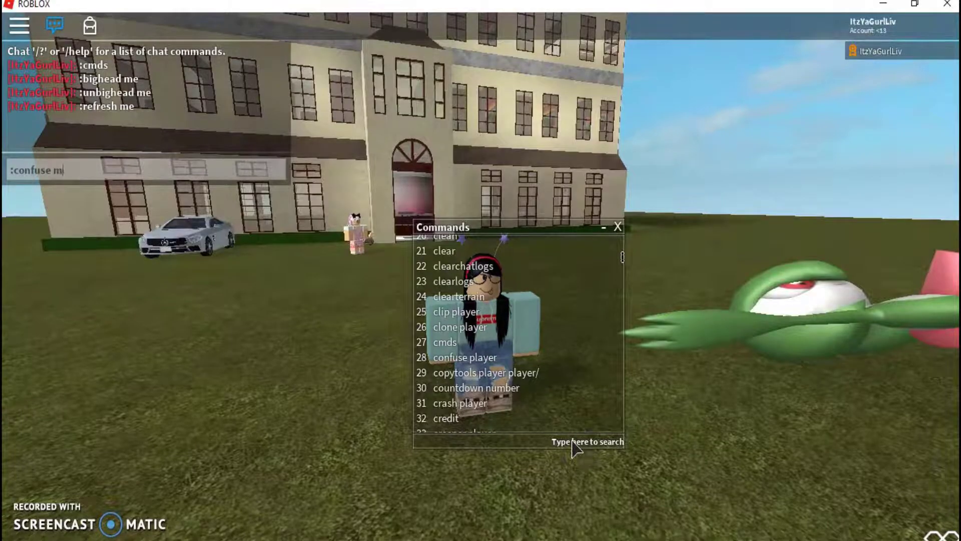
type("e")
key("Return")
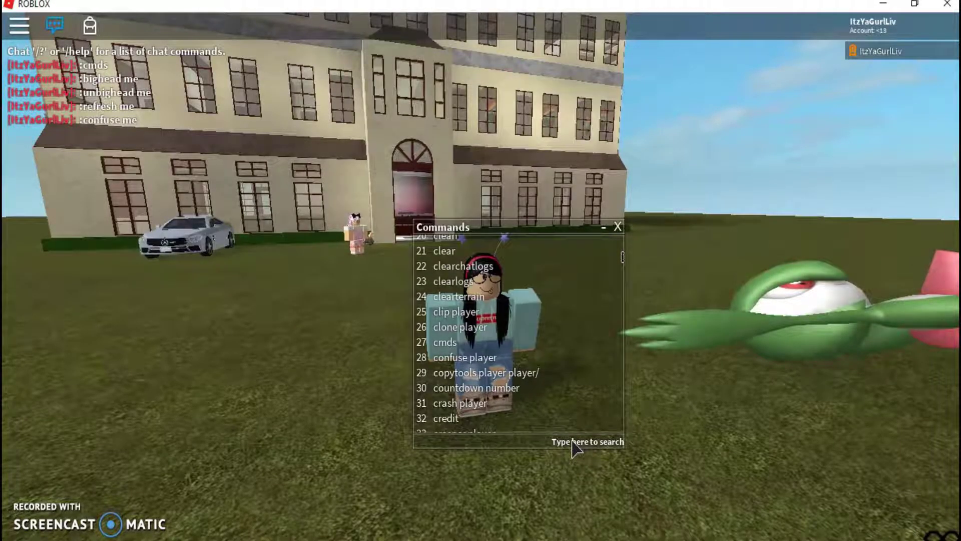
right_click_drag(704, 284, 704, 284)
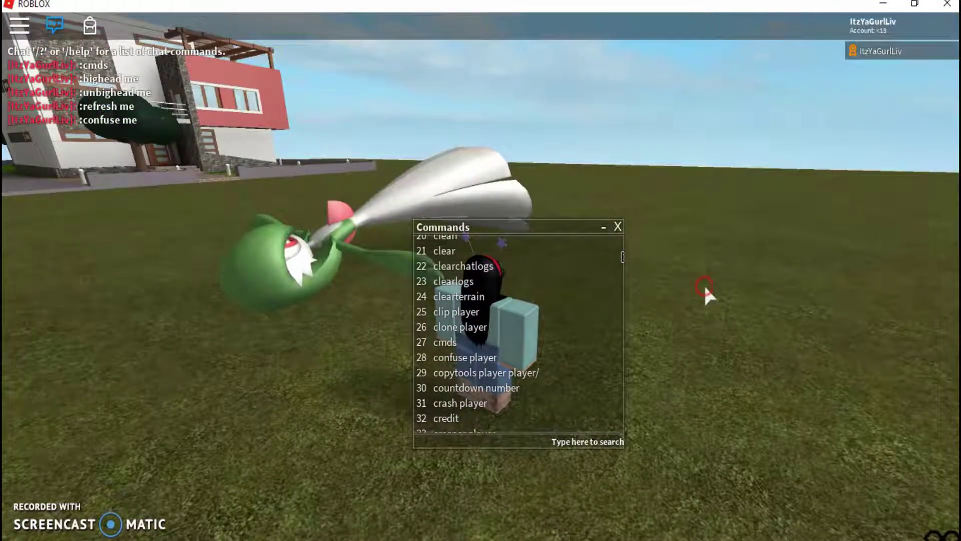
right_click_drag(681, 473, 681, 473)
Step: Send the chat command ":unconfuse me" to lift the confusion and test walking with the avatar
key("slash")
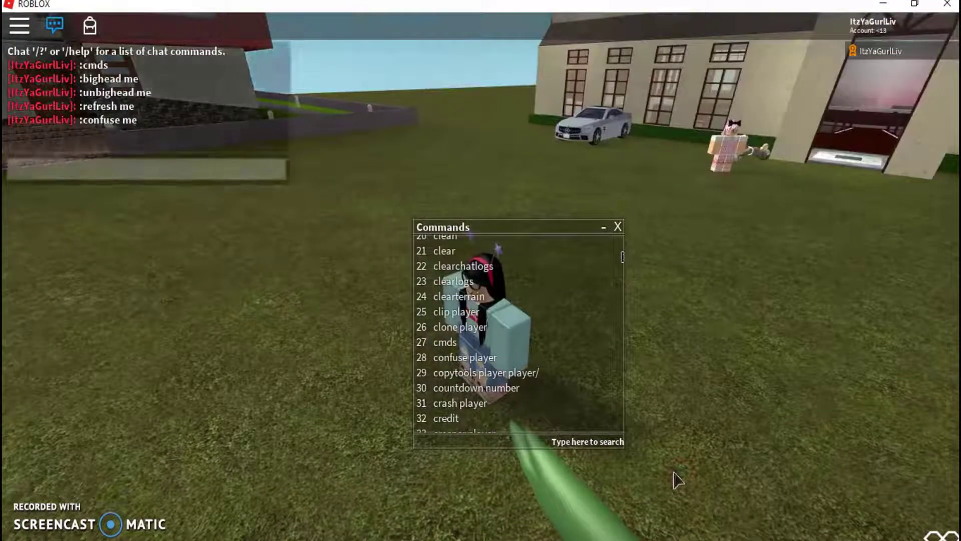
type(":m")
type("nconfuse me")
key("Return")
key("d")
Step: Browse the commands list down to logs, display the command logs with ":logs" and close the logs window
scroll(517, 344, "down", 6)
mouse_move(91, 95)
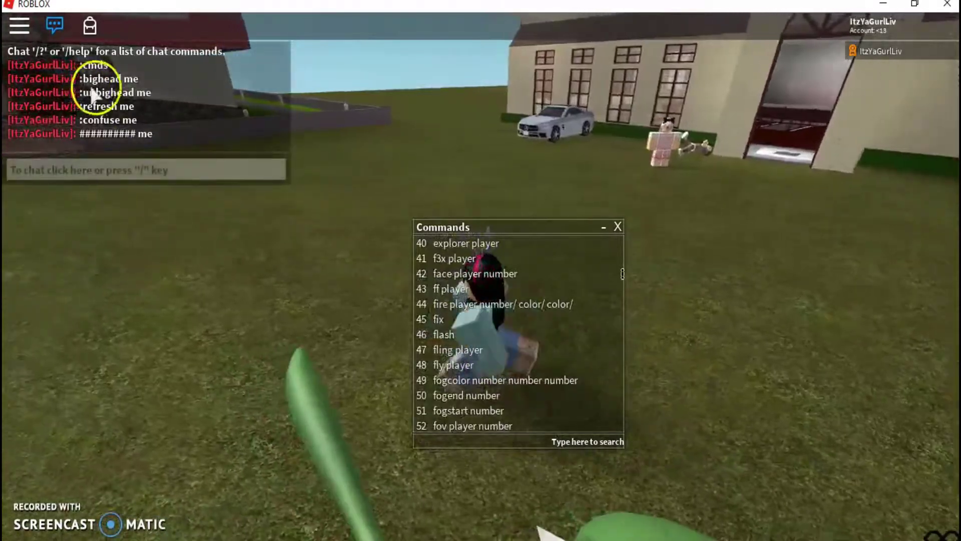
scroll(481, 425, "down", 7)
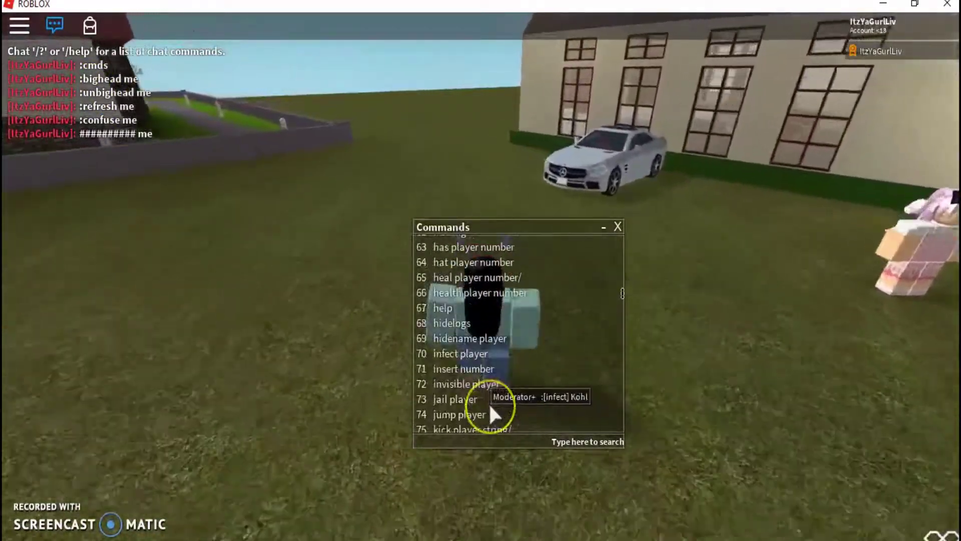
scroll(489, 402, "down", 5)
key("slash")
type(":logs")
key("Return")
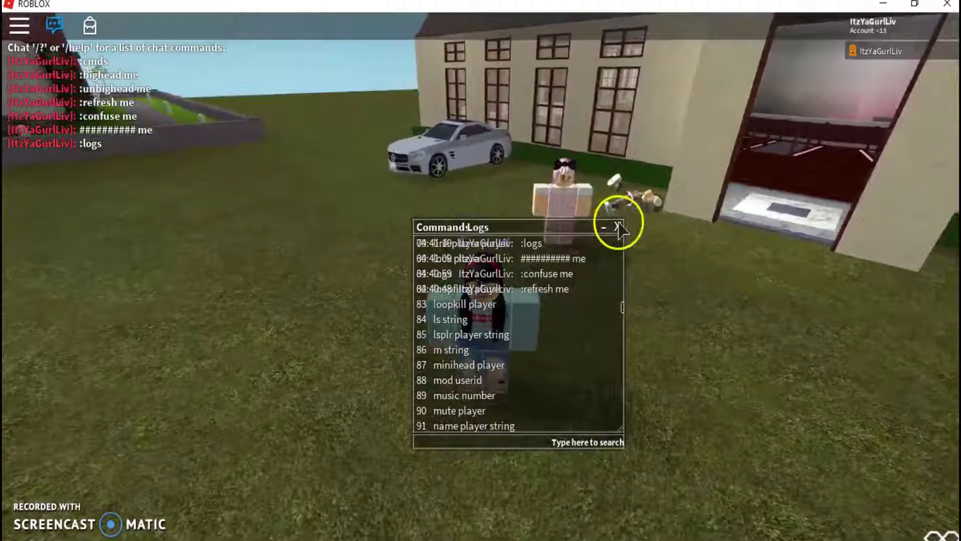
left_click(617, 226)
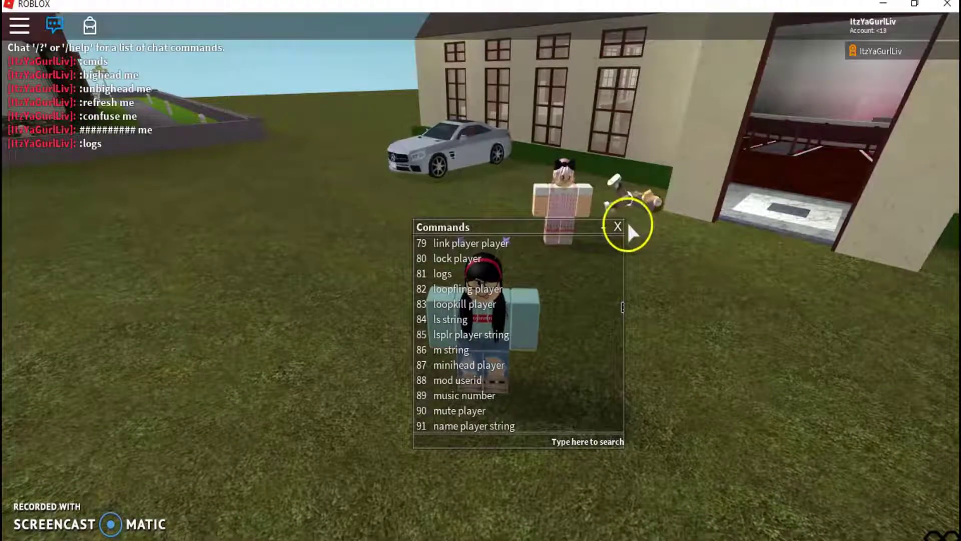
Step: Pick the invisible command from the commands list and hide the own avatar by sending ":invisible me" in the chat
scroll(489, 332, "down", 1)
scroll(491, 336, "down", 5)
scroll(496, 315, "up", 10)
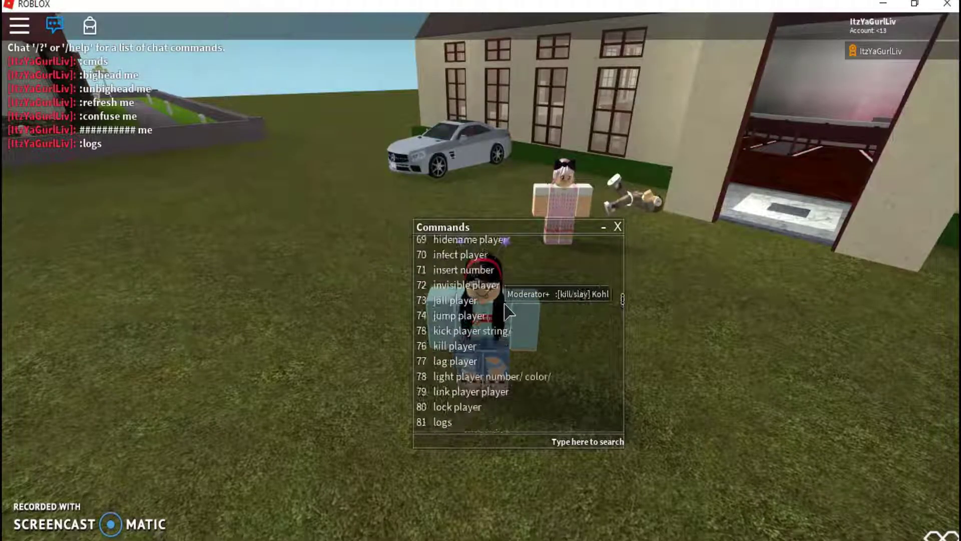
key("slash")
type(":li")
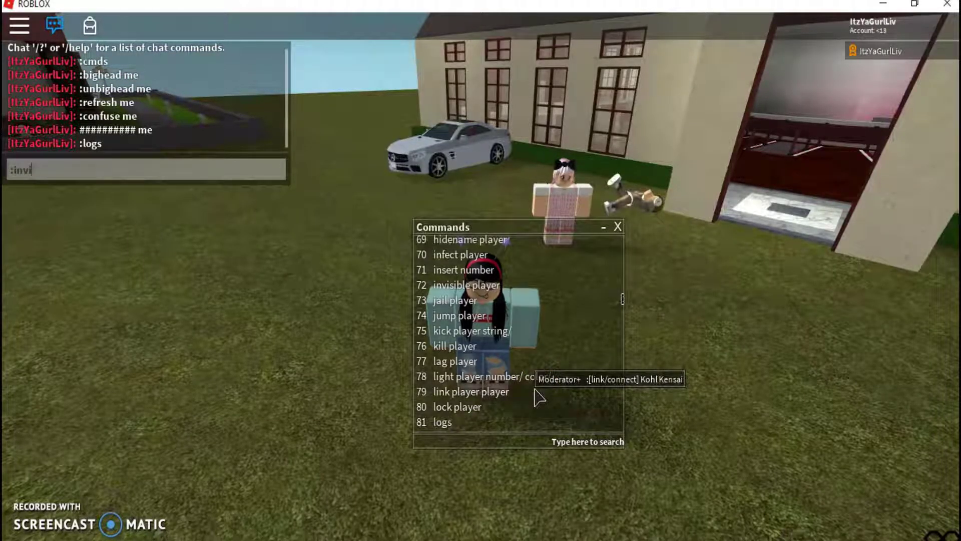
type("visible me")
key("Return")
key("a")
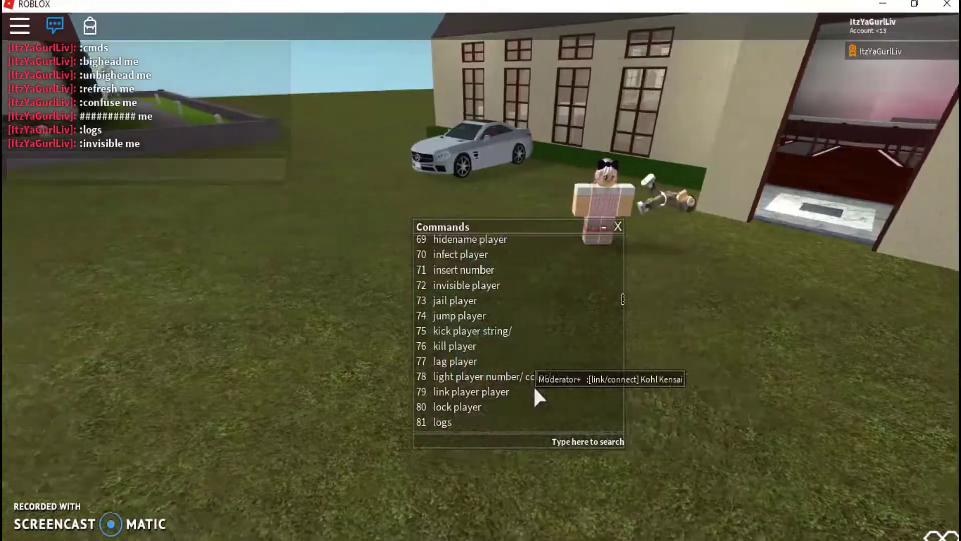
Step: Try to make the avatar visible again by sending the chat command ":uninvisible me" twice
key("slash")
type(":uninvisib")
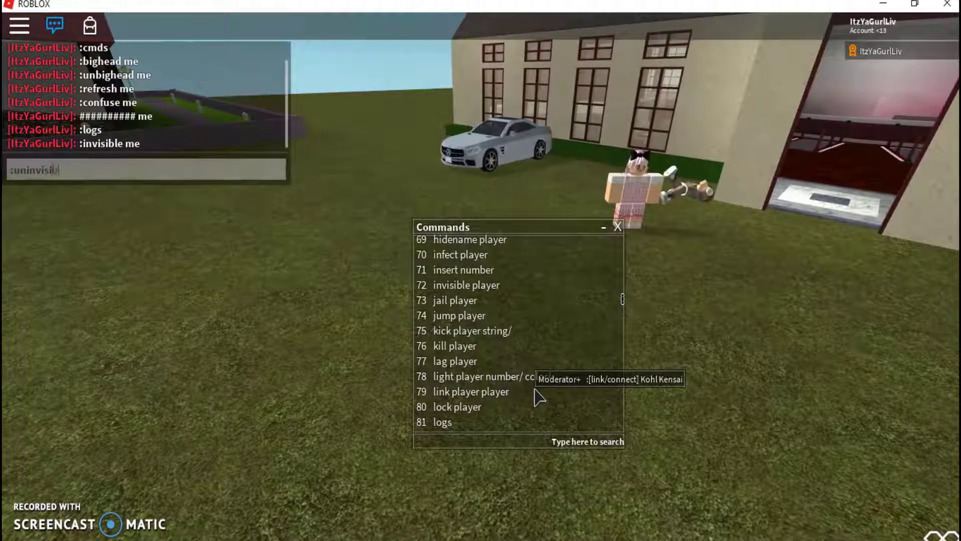
right_click_drag(533, 390, 533, 391)
key("slash")
type(":uni")
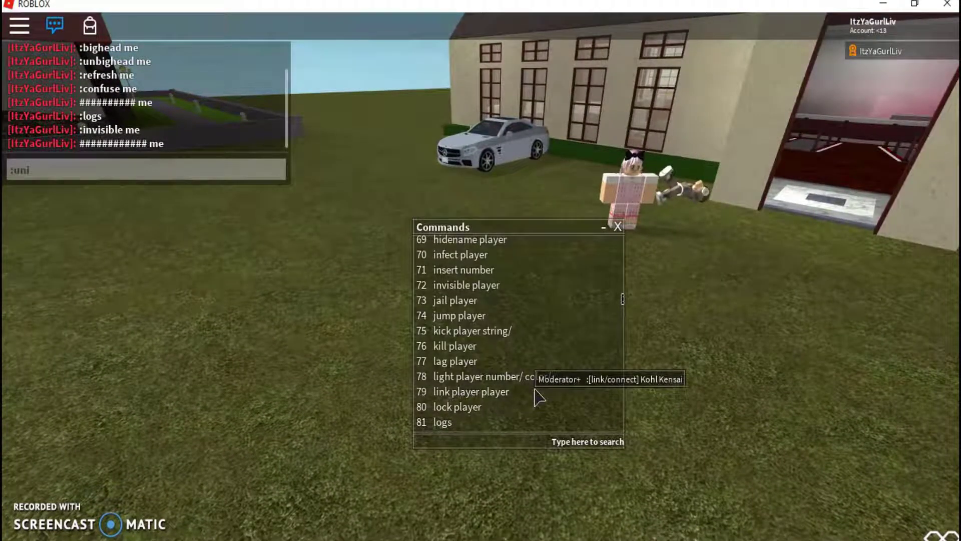
type("nvis")
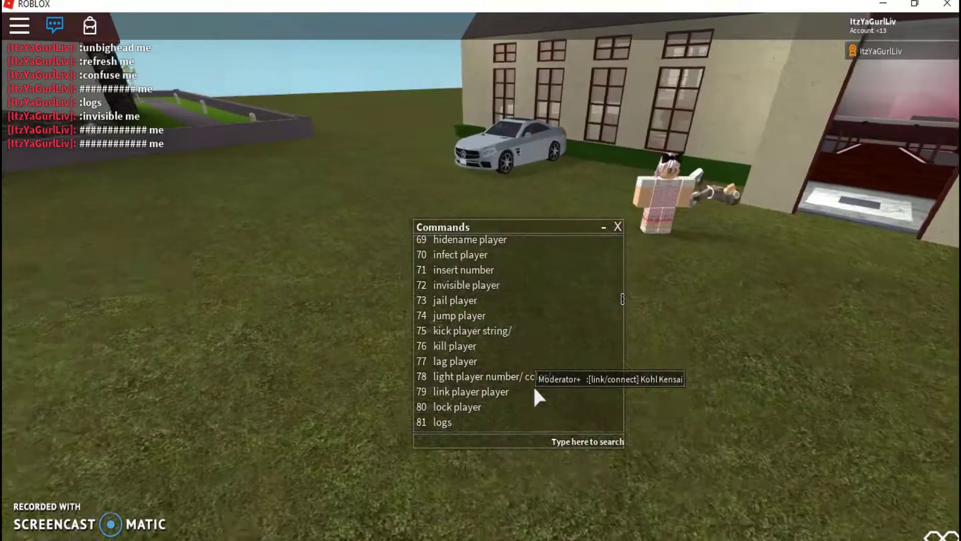
key("Escape")
key("Escape")
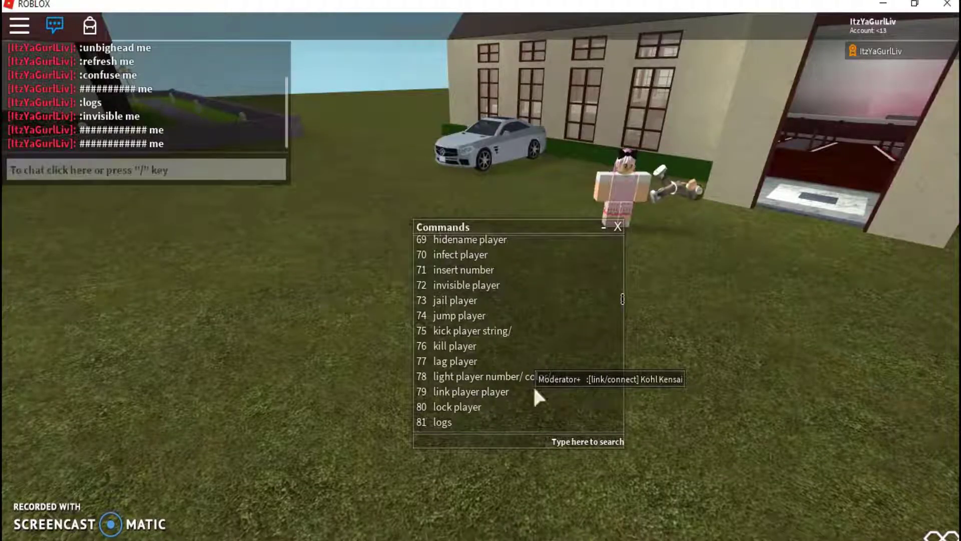
Step: Bring the invisible avatar back into view by sending the chat command ":refresh me"
key("slash")
type(":refres")
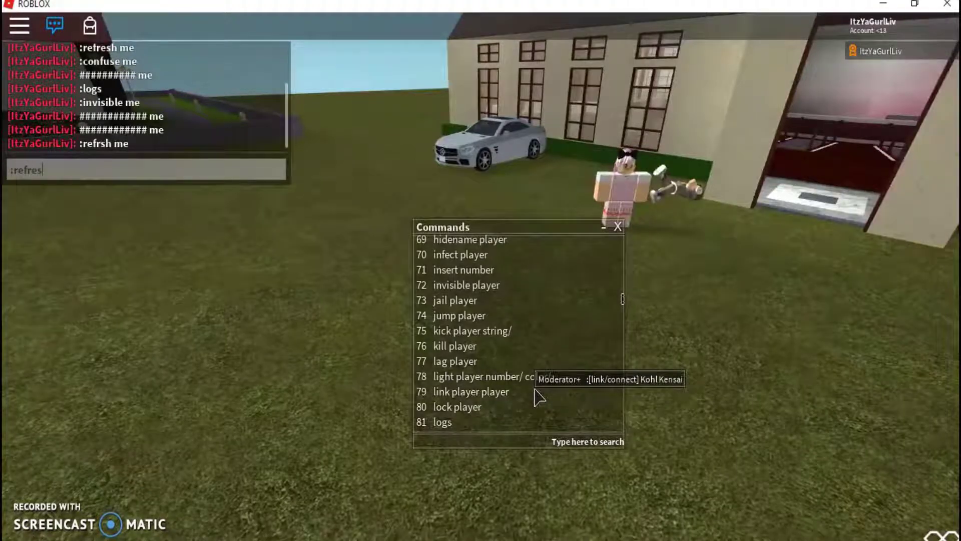
type("h me")
key("Return")
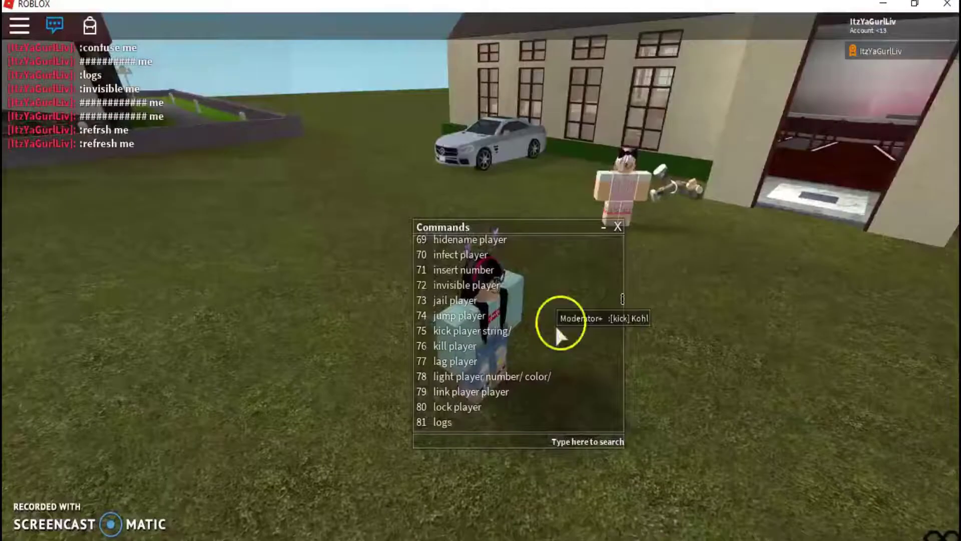
Step: Browse further down the admin commands, close the commands list and start a new chat message
scroll(480, 353, "down", 15)
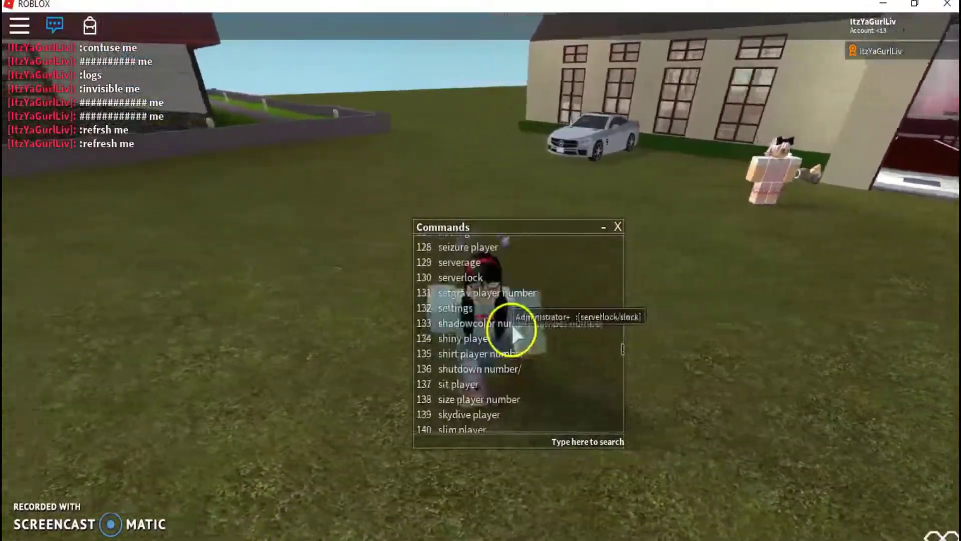
left_click(616, 229)
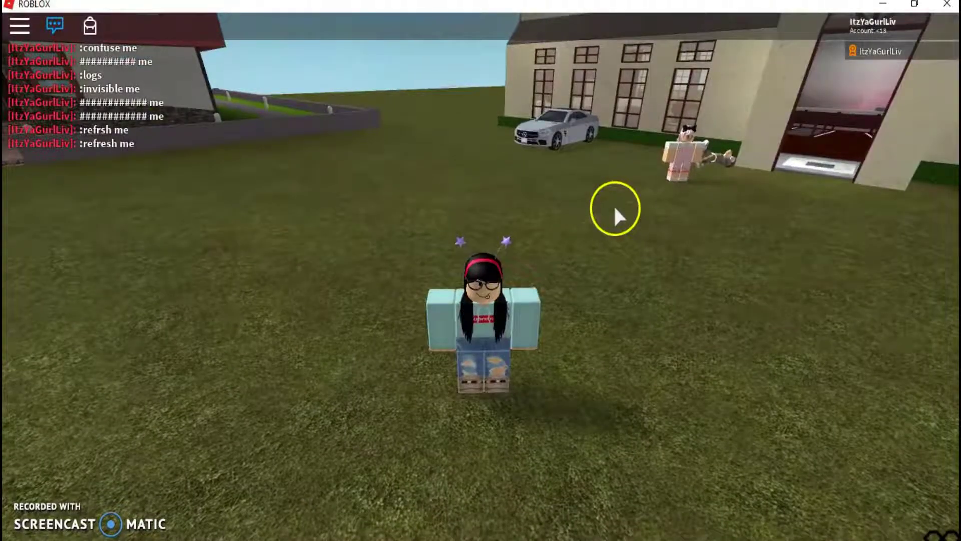
key("slash")
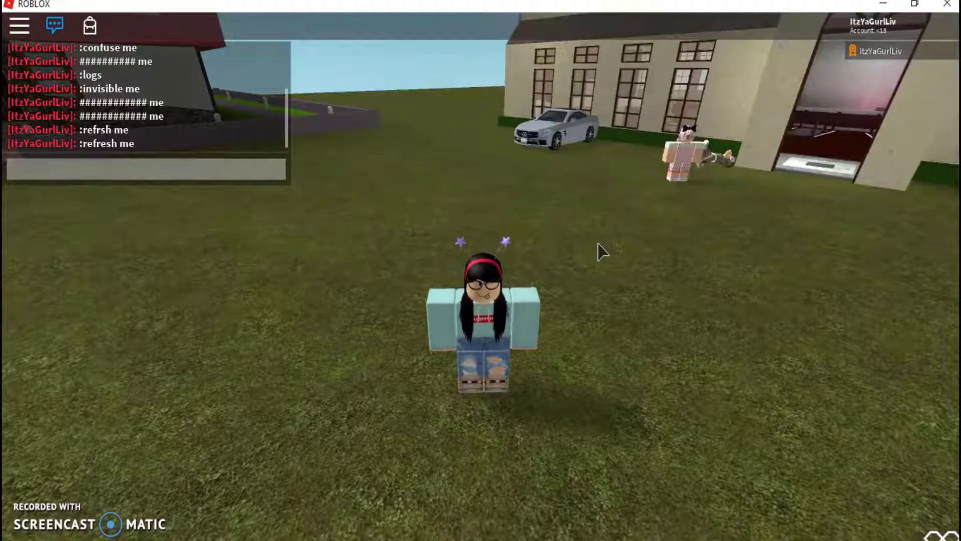